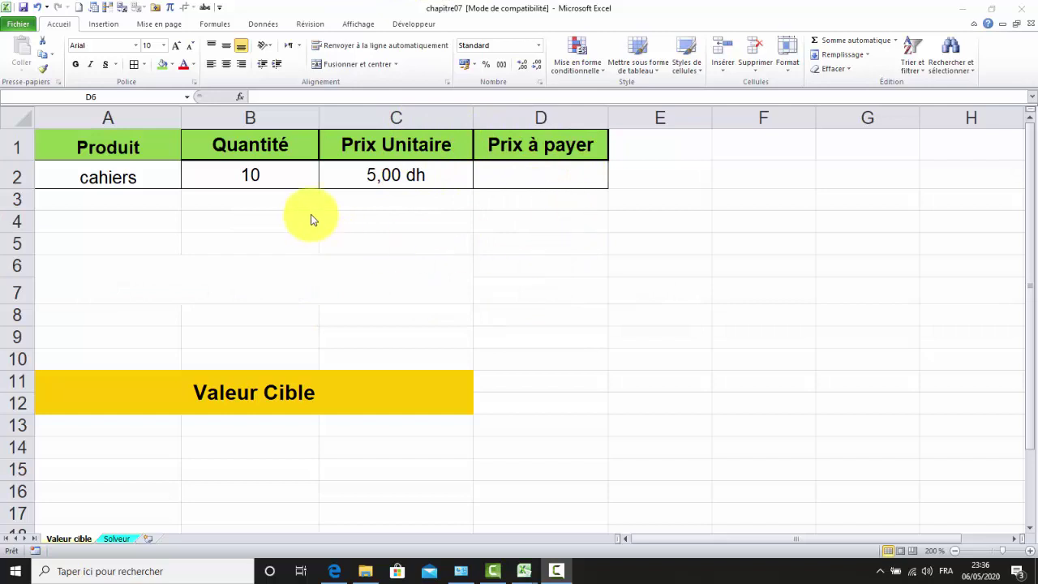
# - Enter a formula in D2 that multiplies the quantity in B2 by the unit price in C2
pyautogui.click(567, 176)
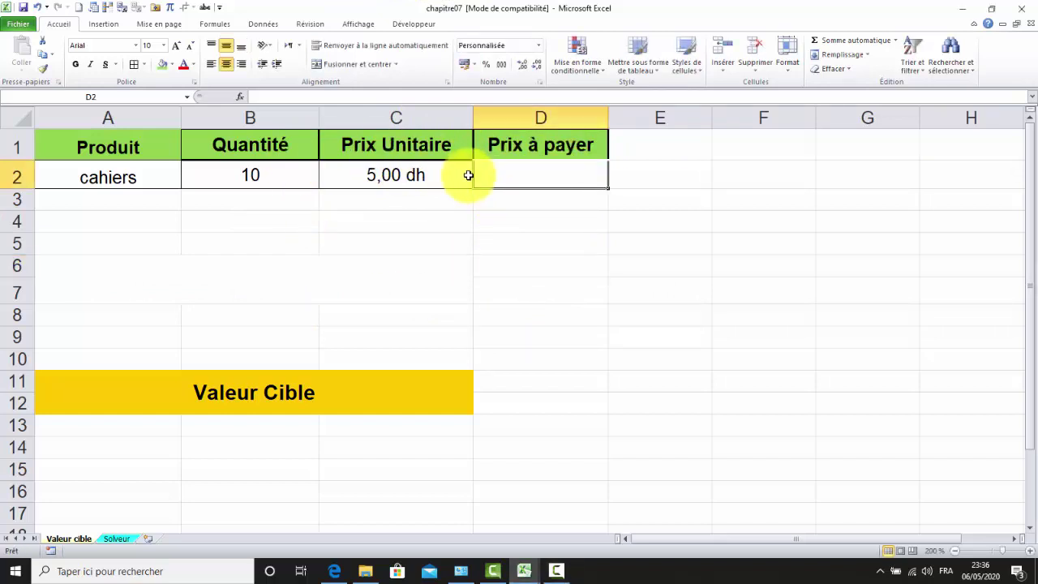
pyautogui.write('=')
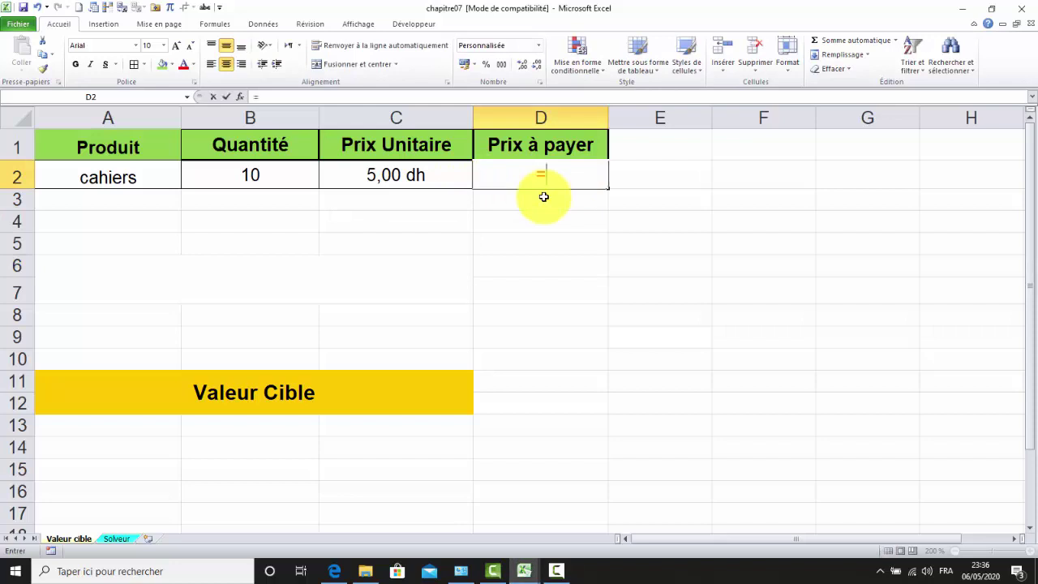
pyautogui.click(283, 176)
pyautogui.write('*')
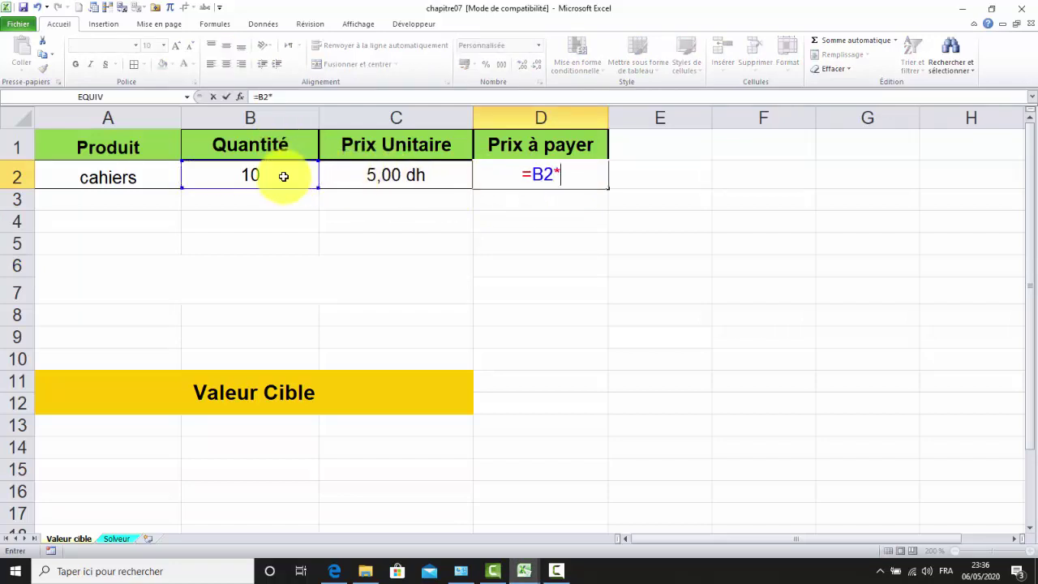
pyautogui.click(416, 175)
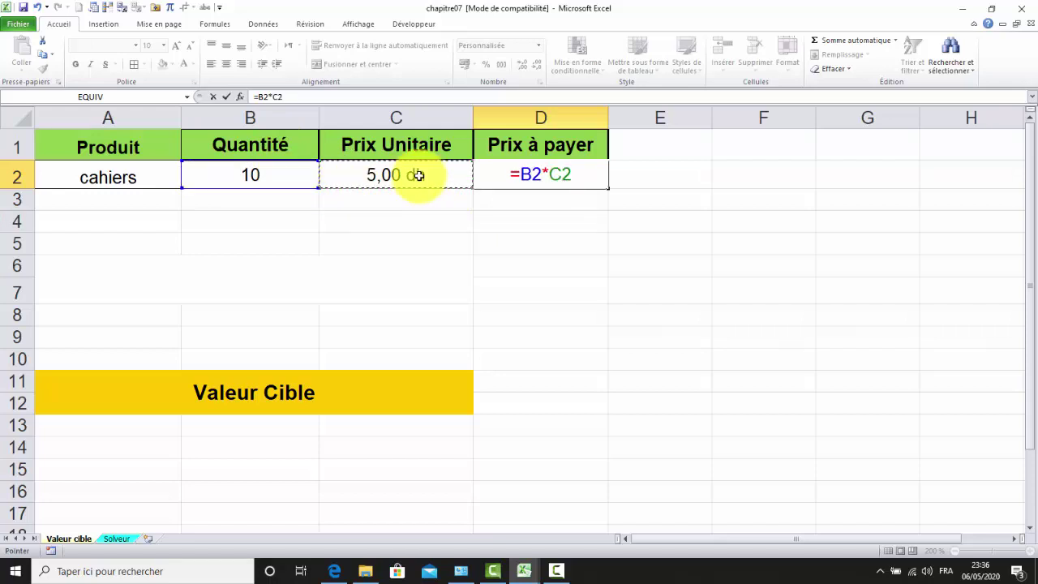
pyautogui.press('Return')
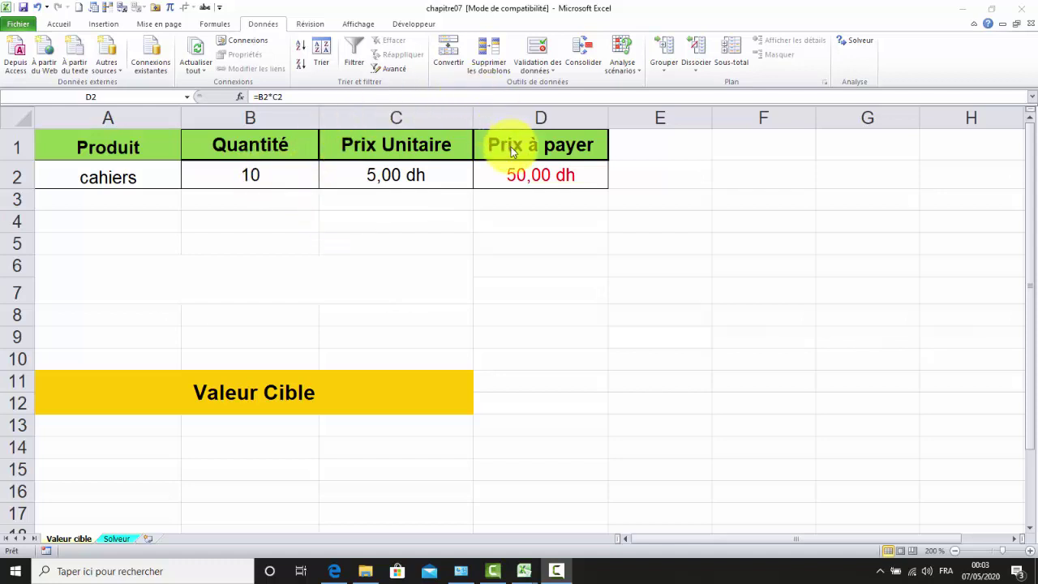
# - Run Goal Seek (Valeur cible) on D2 to reach 100 by changing the quantity in B2, and accept the solution
pyautogui.click(546, 174)
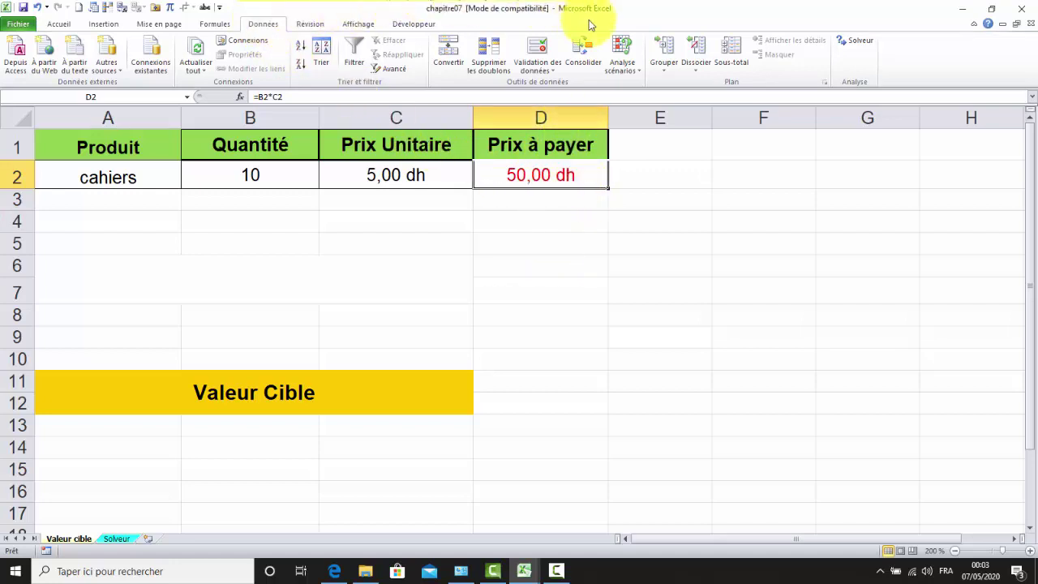
pyautogui.click(639, 72)
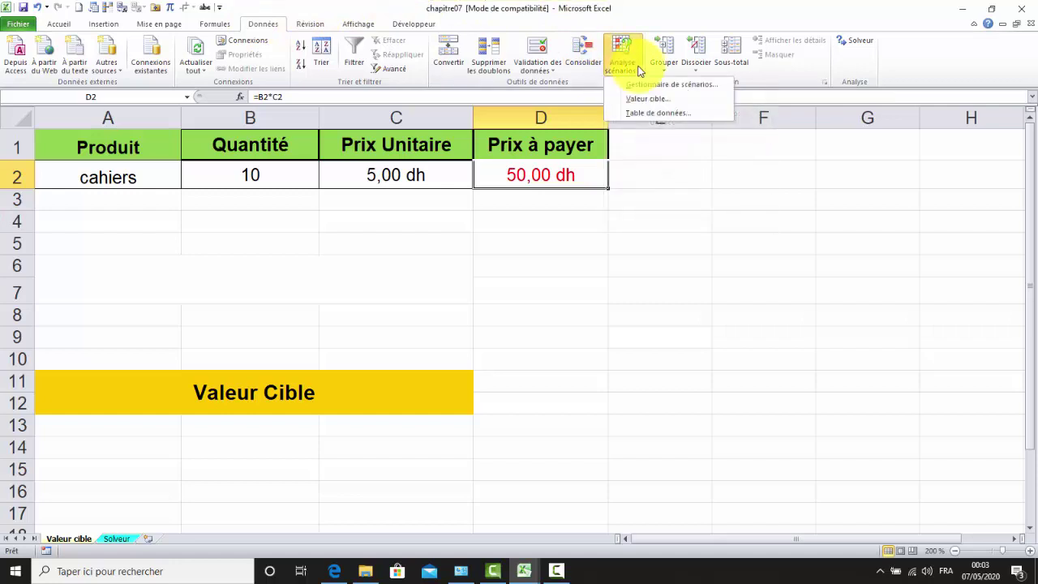
pyautogui.click(649, 98)
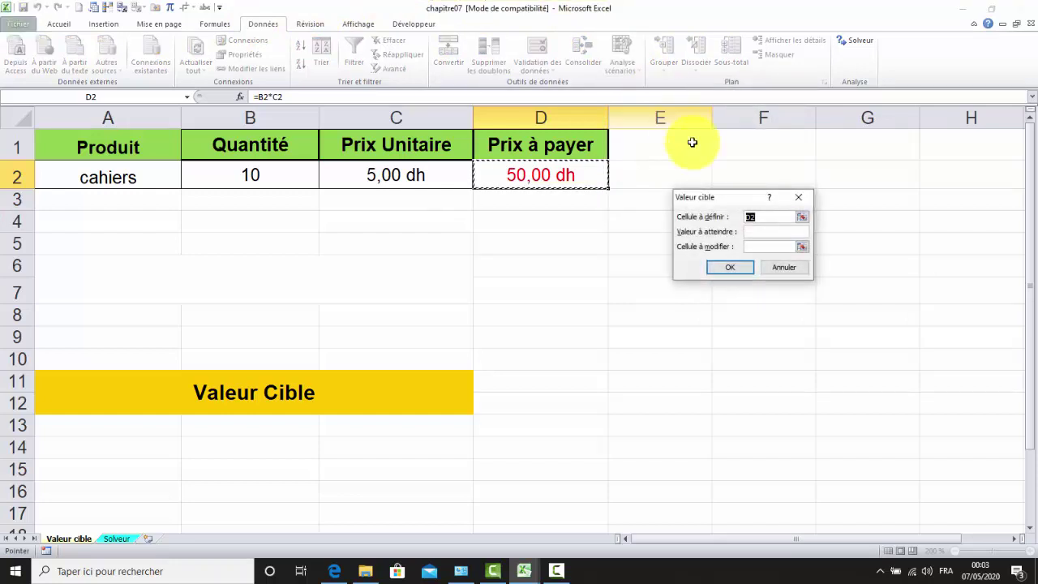
pyautogui.moveTo(746, 203); pyautogui.dragTo(772, 203)
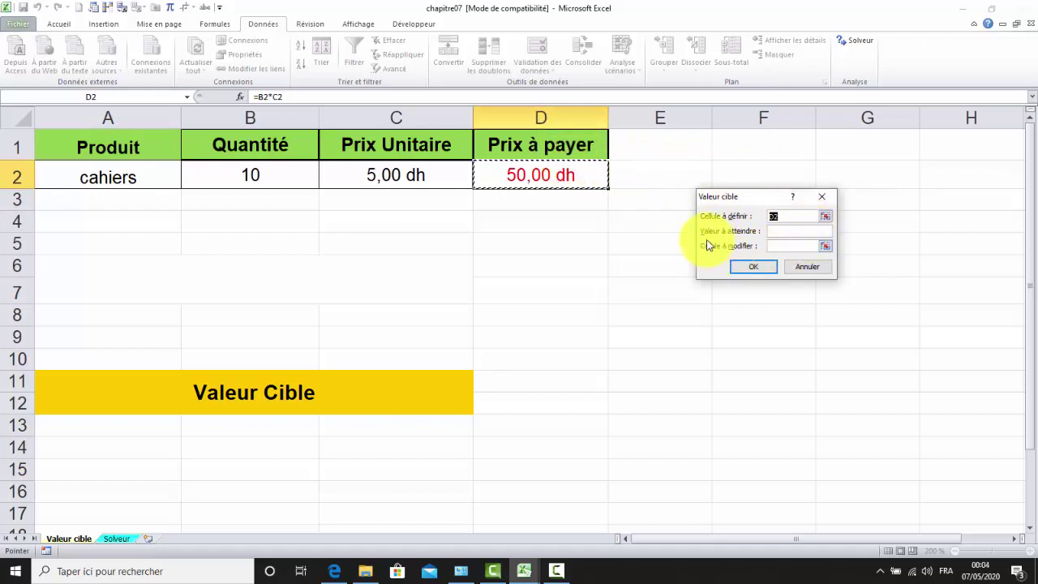
pyautogui.click(799, 233)
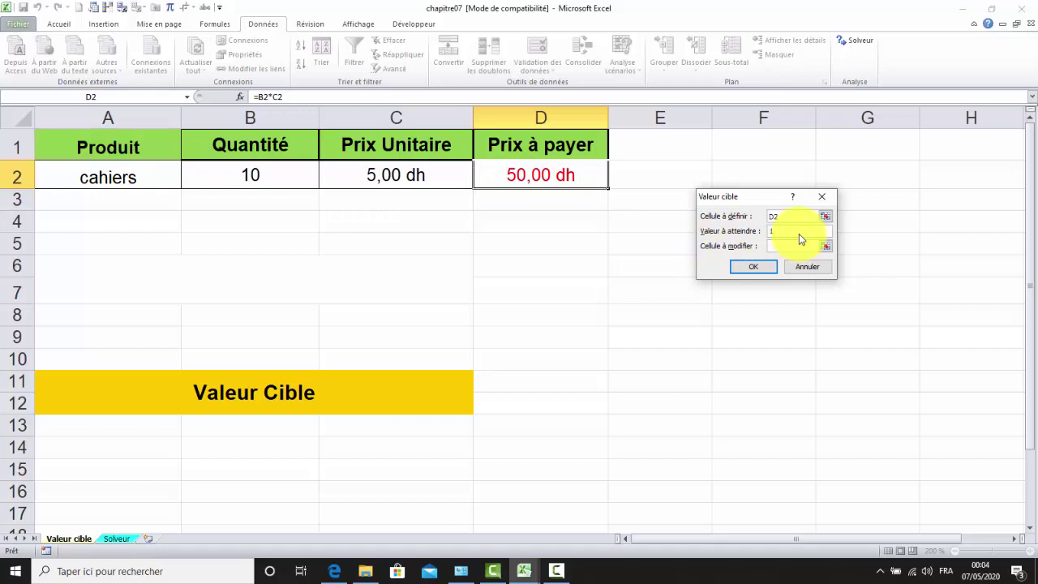
pyautogui.write('100')
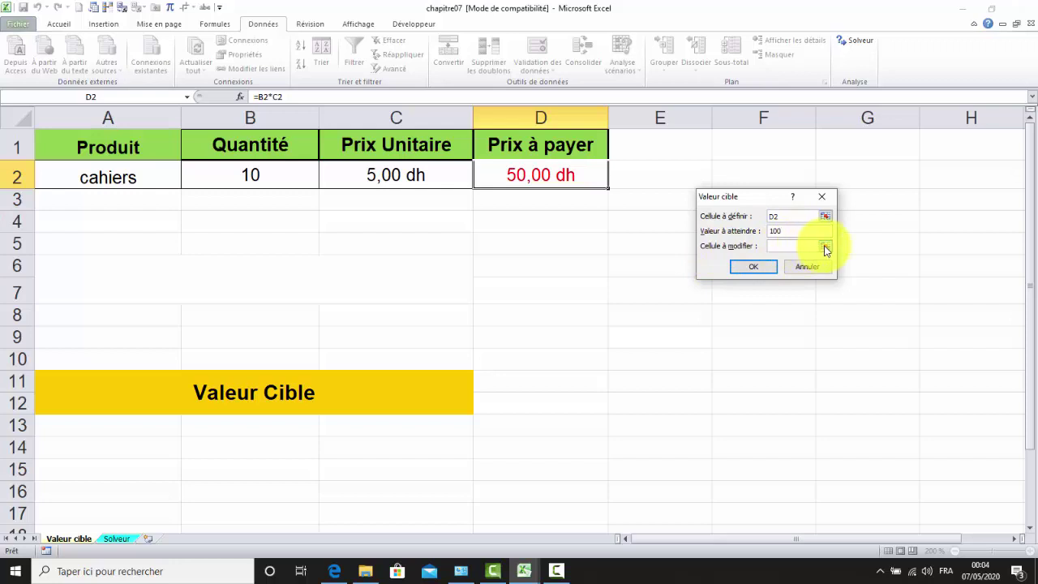
pyautogui.click(825, 246)
pyautogui.click(264, 175)
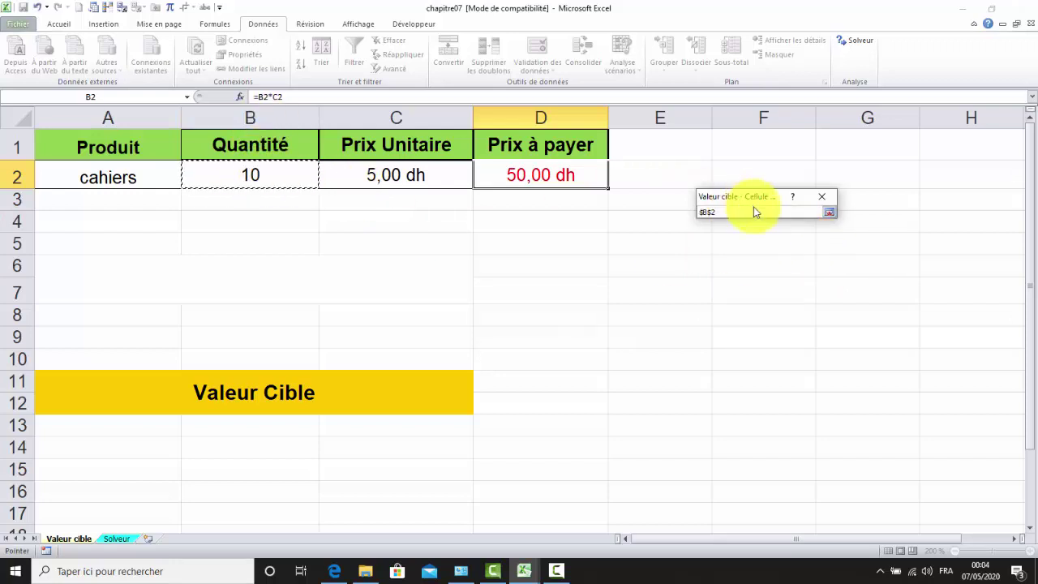
pyautogui.click(829, 212)
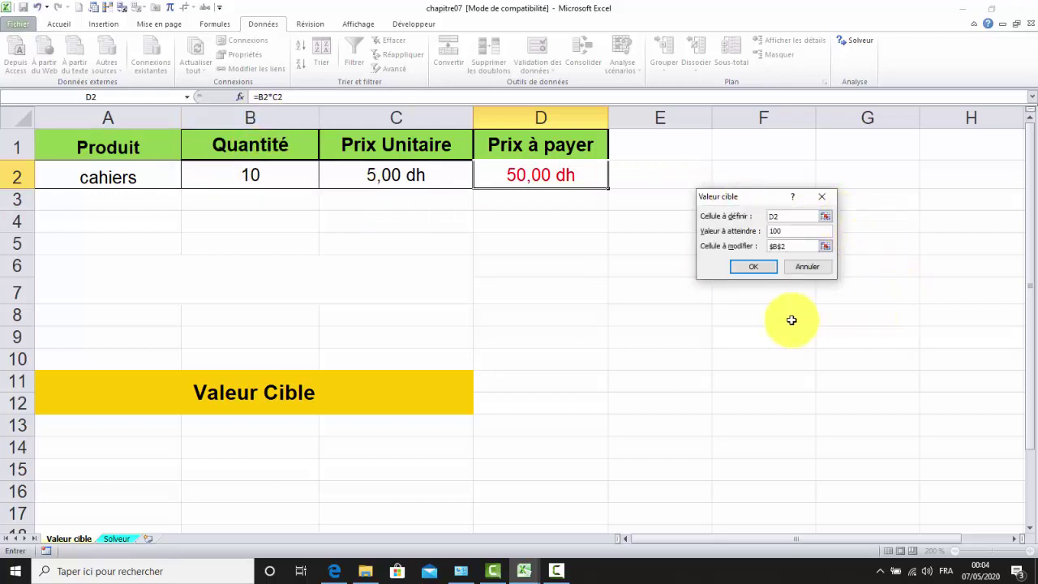
pyautogui.click(754, 267)
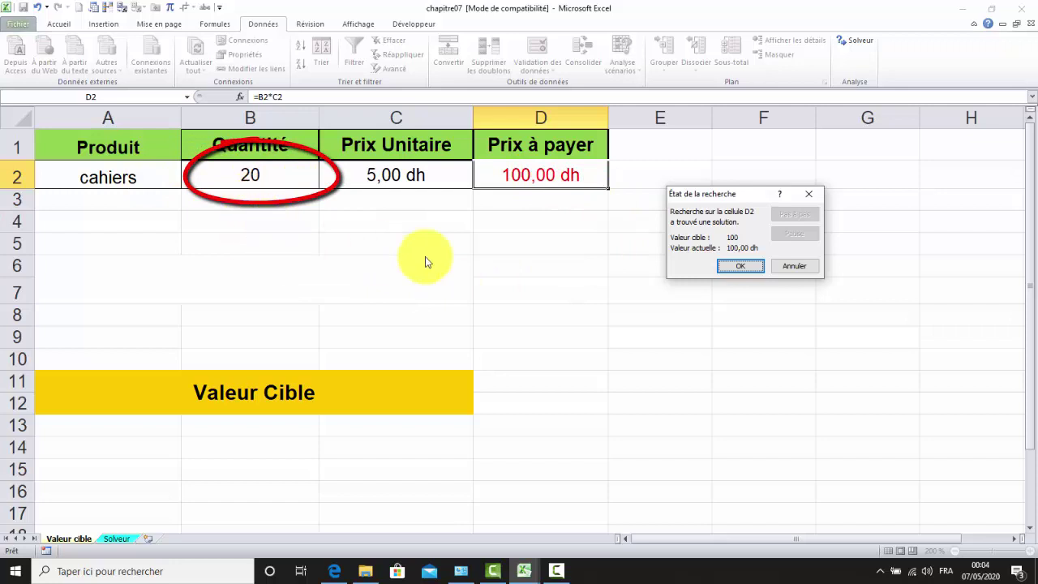
pyautogui.click(740, 267)
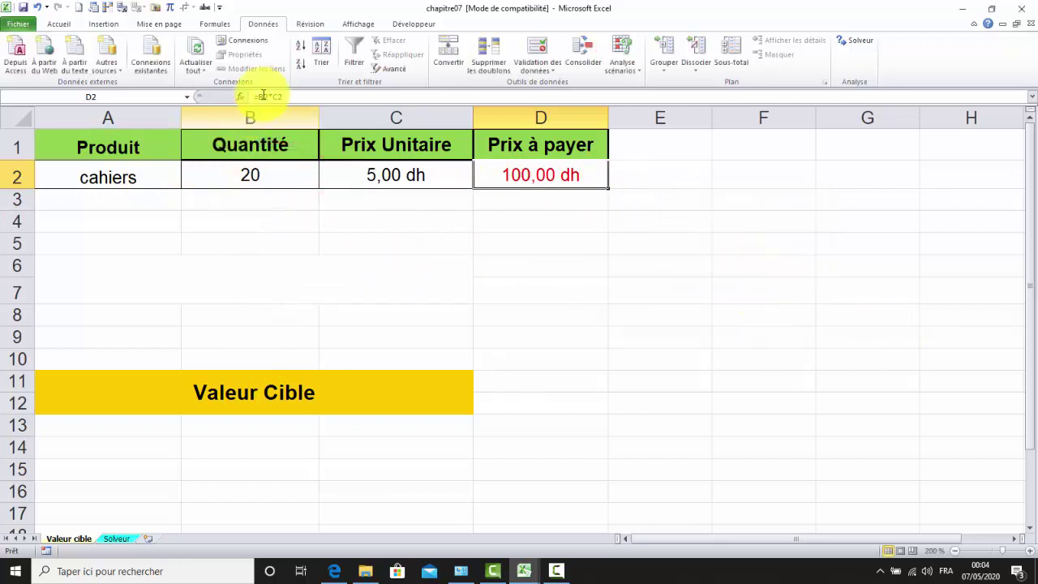
# - Run Goal Seek on D2 again to reach 1000 by changing the quantity in B2, and accept the solution
pyautogui.click(633, 71)
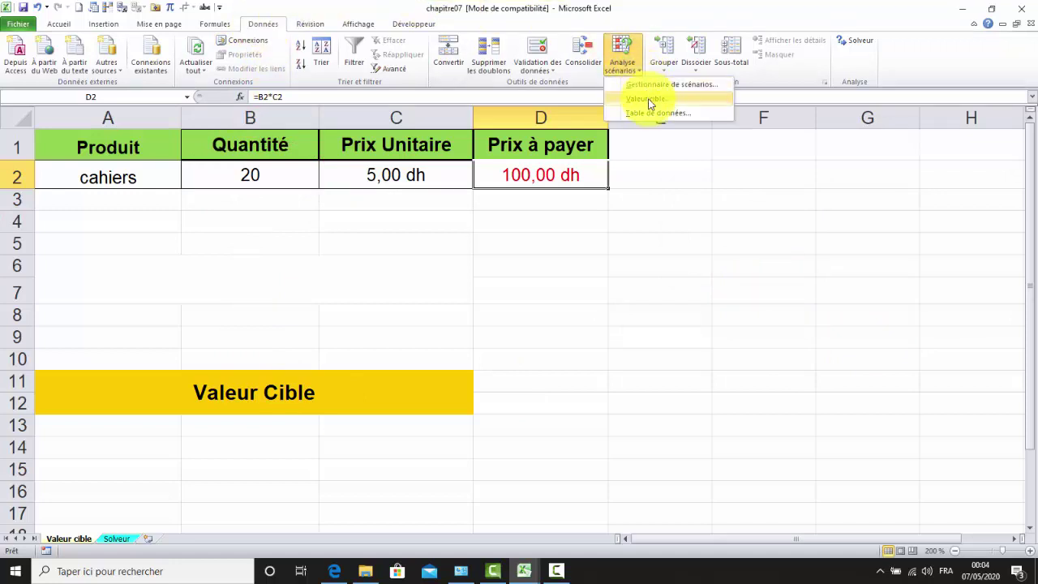
pyautogui.click(649, 103)
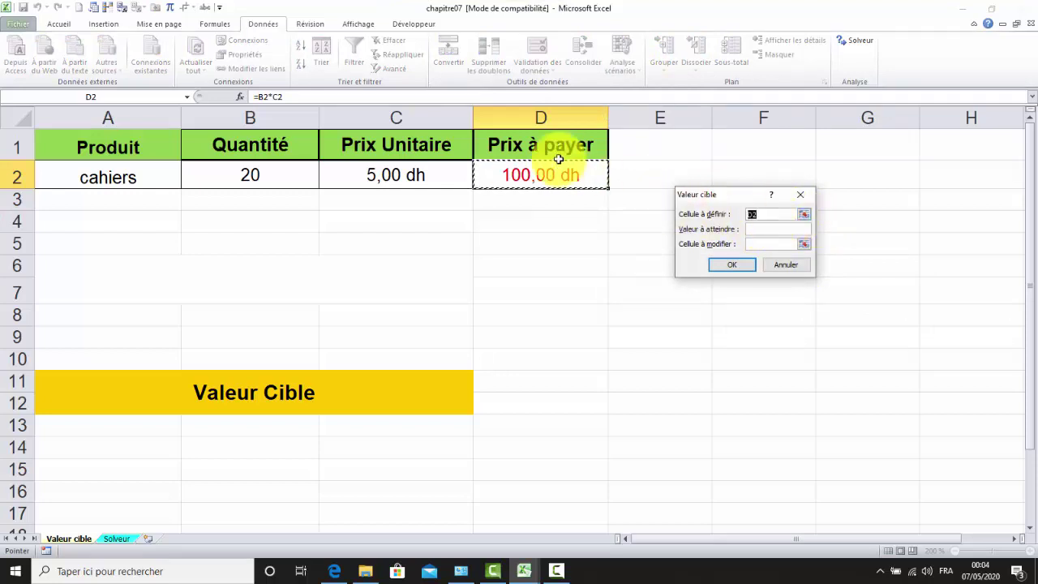
pyautogui.click(763, 230)
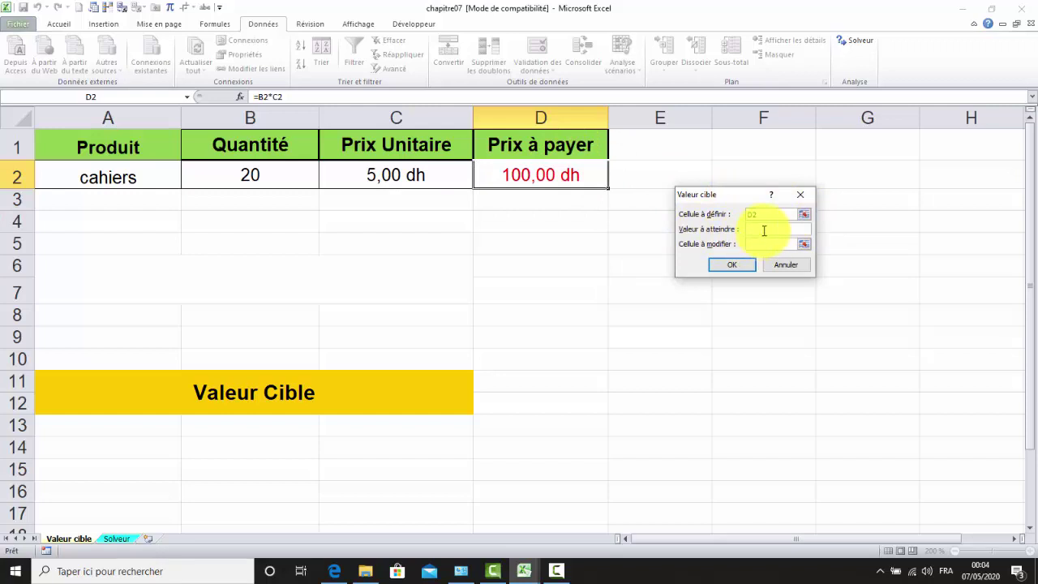
pyautogui.write('1000')
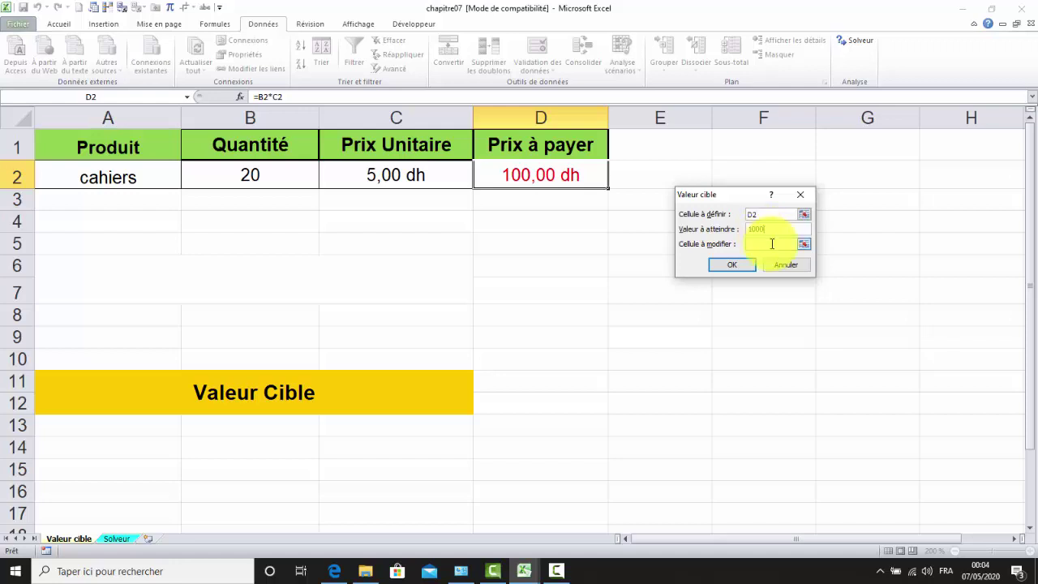
pyautogui.click(782, 244)
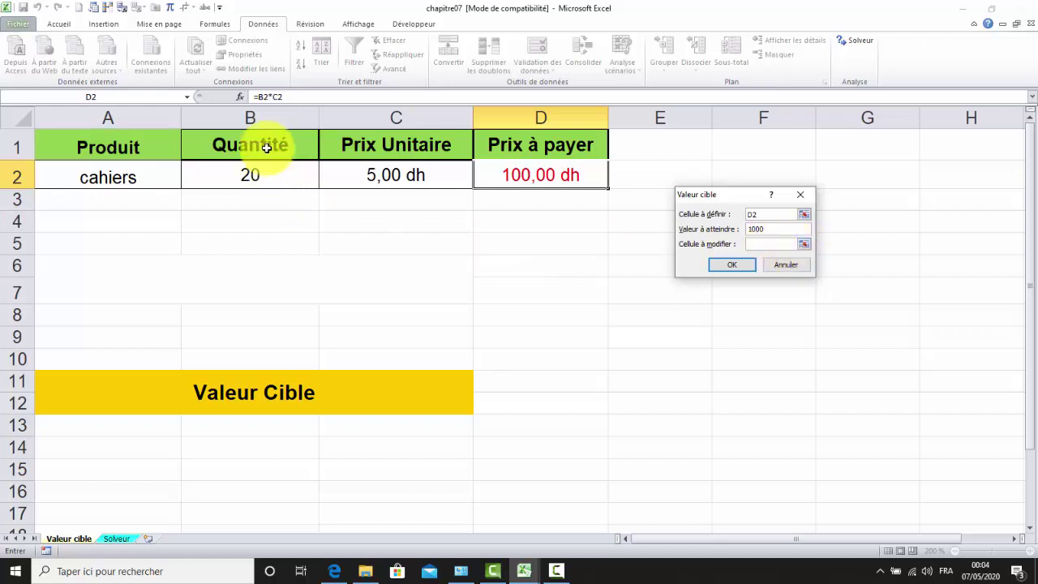
pyautogui.click(804, 243)
pyautogui.click(259, 170)
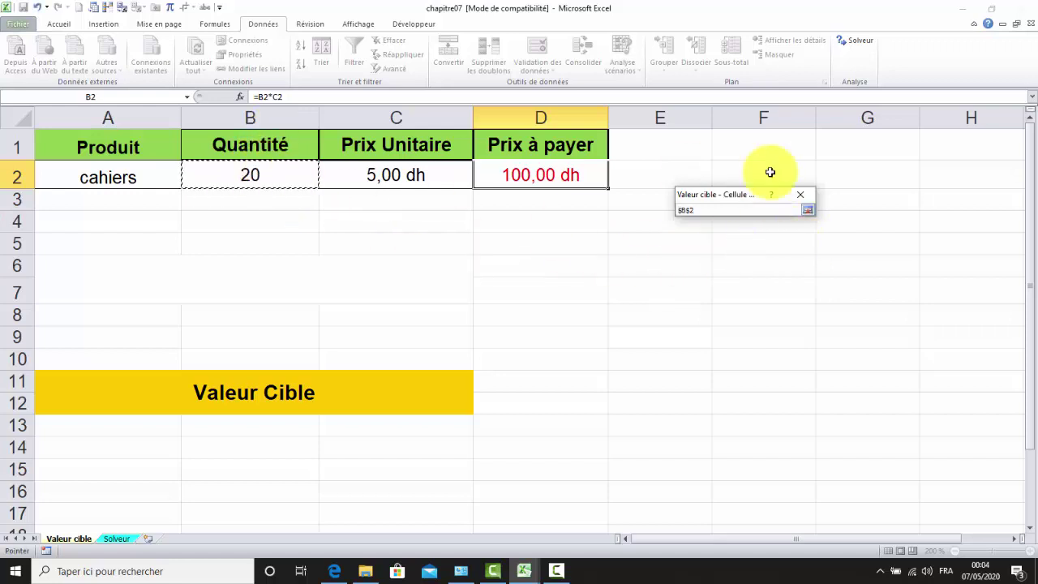
pyautogui.click(807, 210)
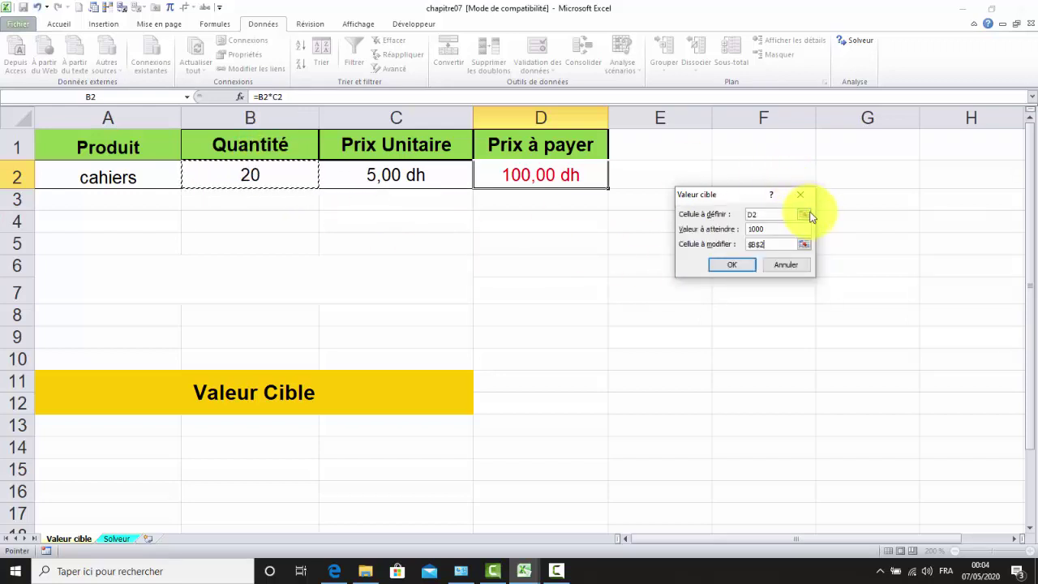
pyautogui.click(735, 266)
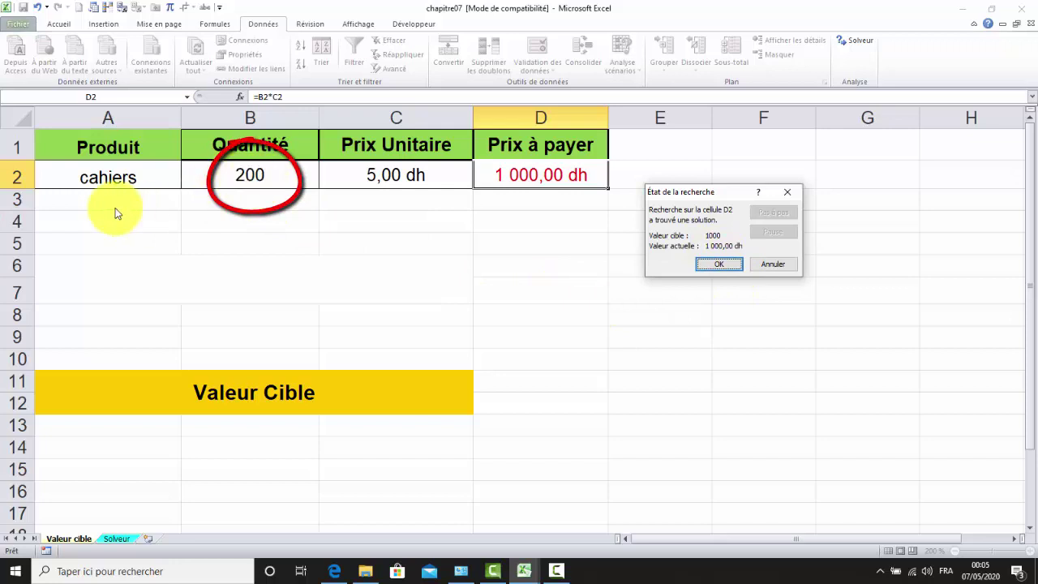
pyautogui.click(721, 263)
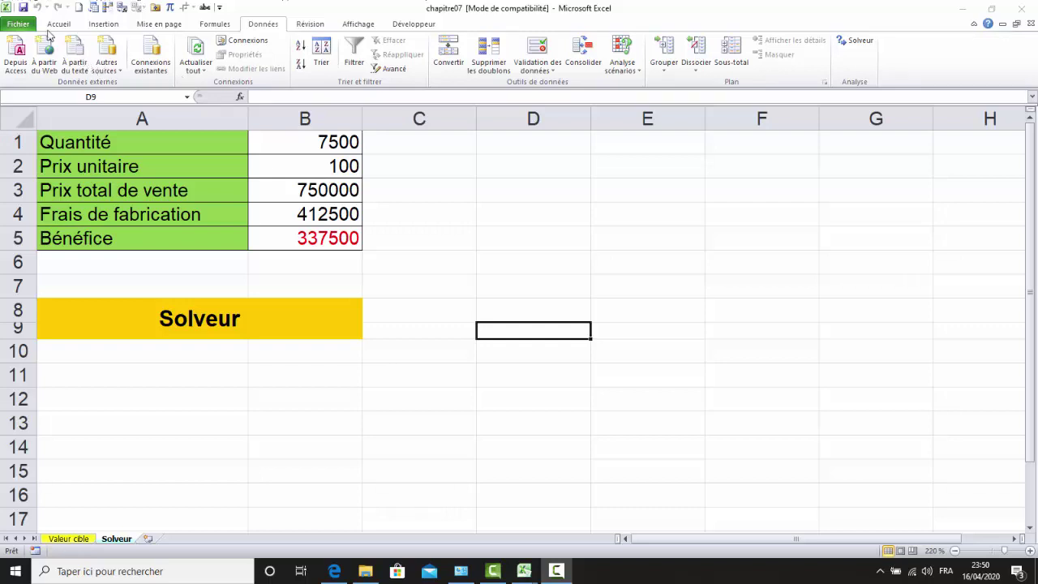
# - Enable the Complément Solver add-in among the available Excel add-ins
pyautogui.click(412, 25)
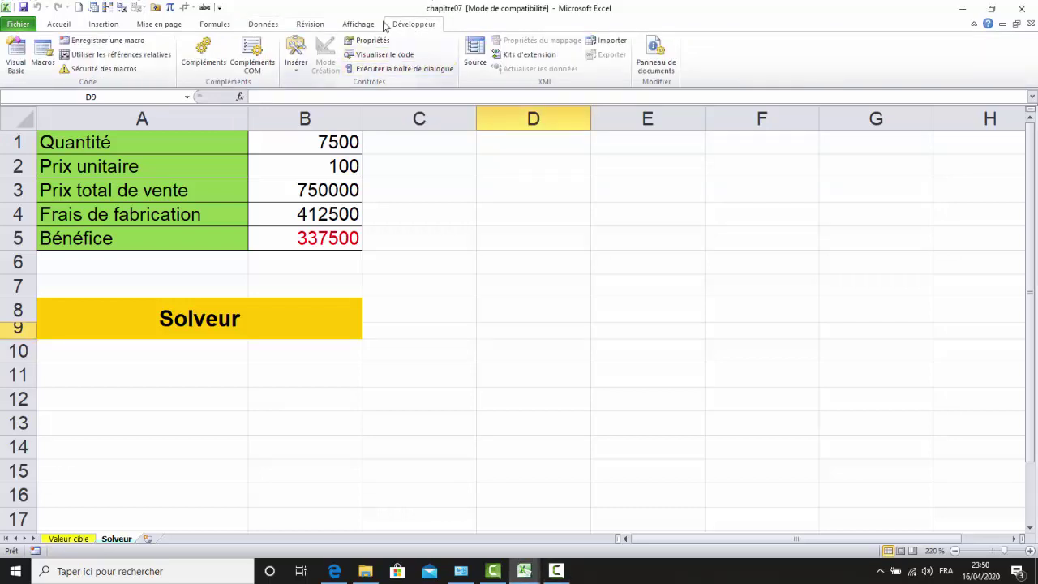
pyautogui.click(213, 53)
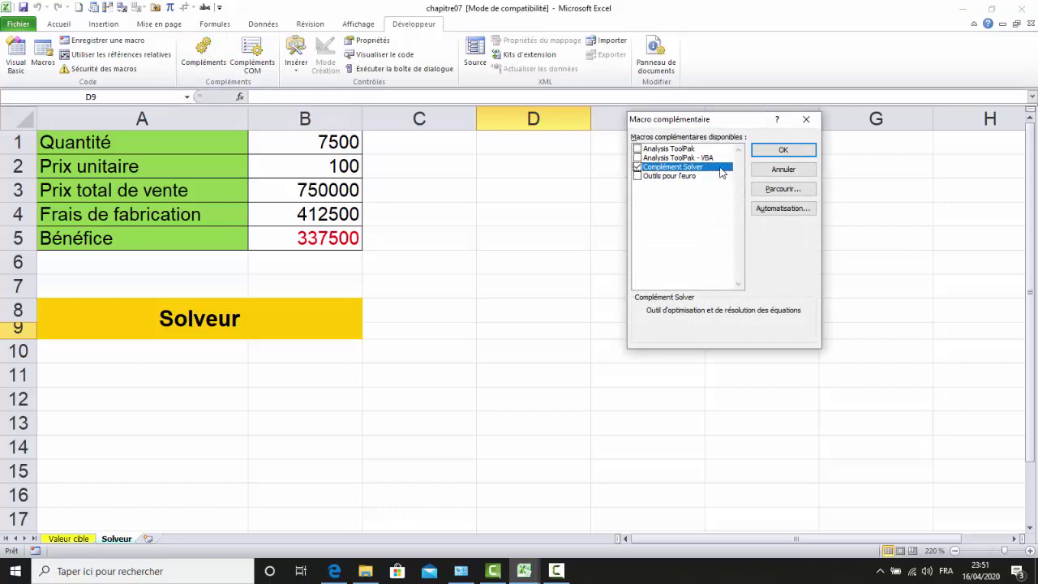
pyautogui.click(638, 167)
pyautogui.click(783, 150)
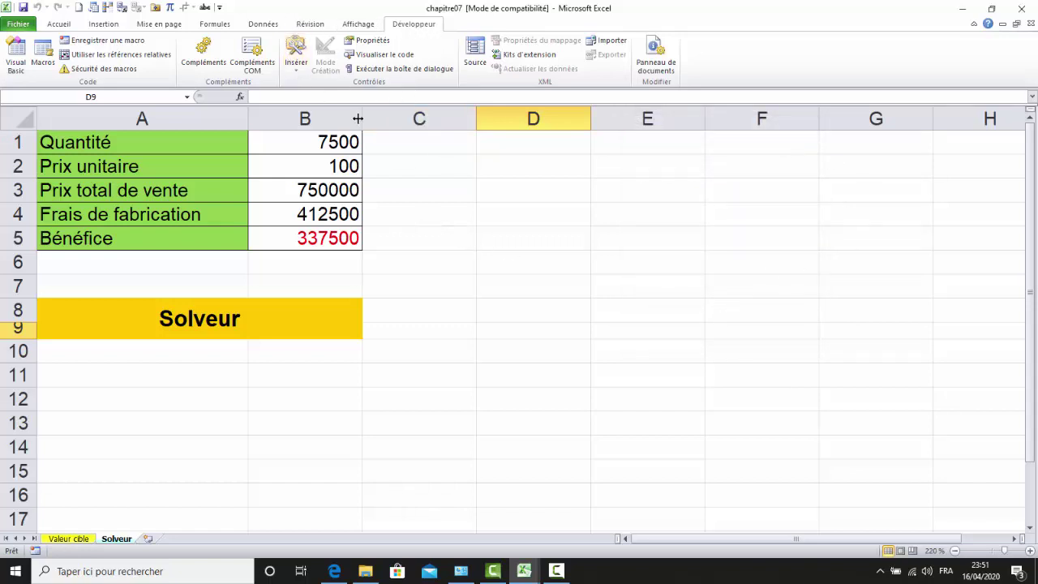
pyautogui.click(267, 27)
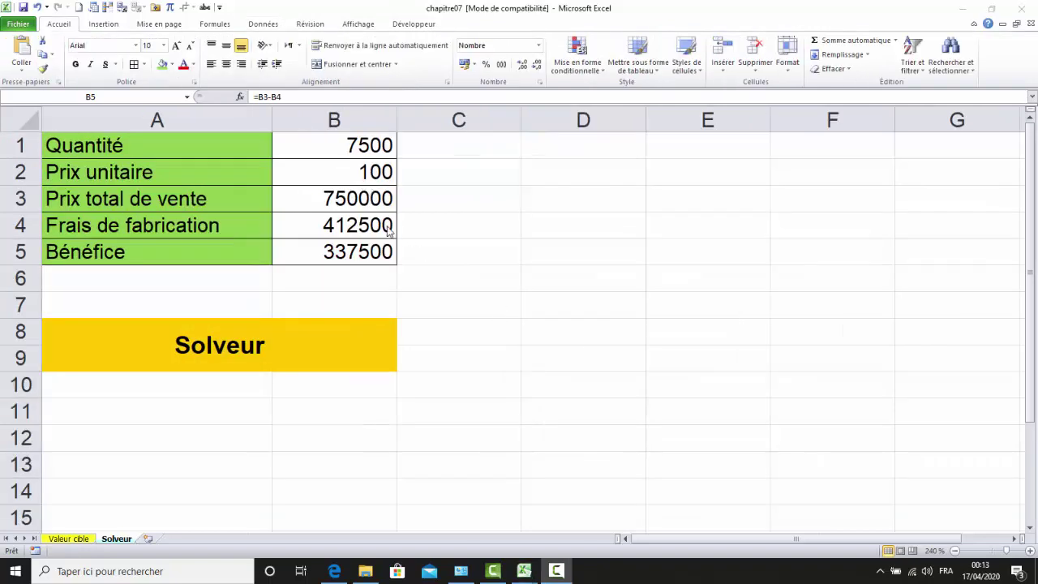
# - Start the Solver with the Bénéfice cell B5 as the objective and set it to Min
pyautogui.click(273, 25)
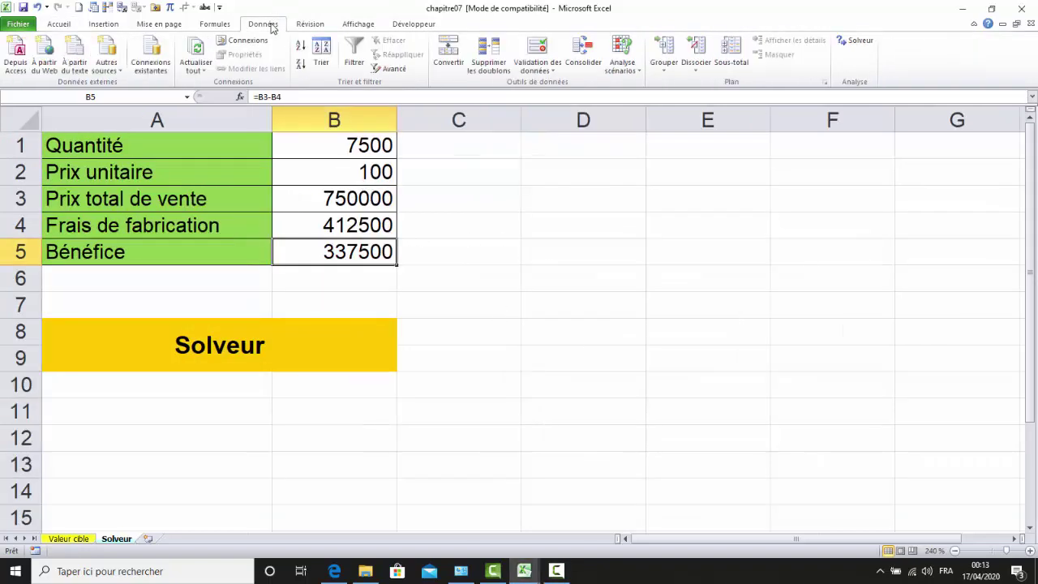
pyautogui.click(861, 42)
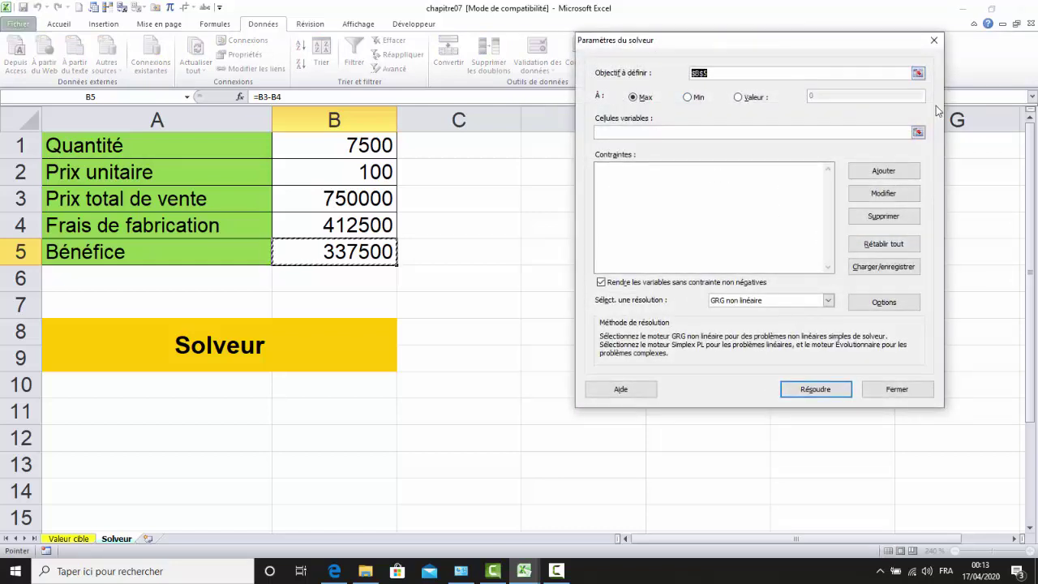
pyautogui.click(919, 74)
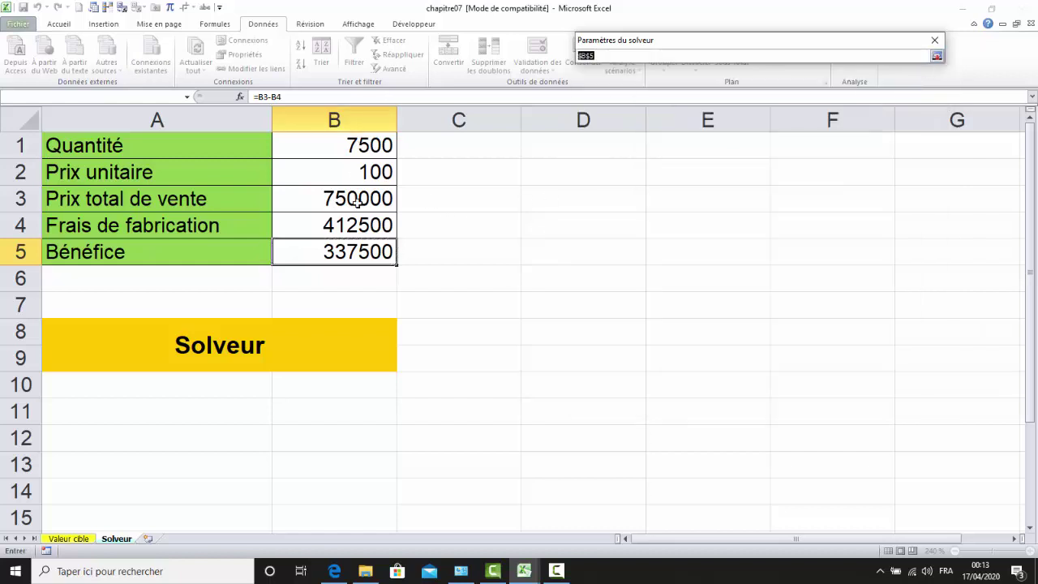
pyautogui.click(366, 251)
pyautogui.click(936, 56)
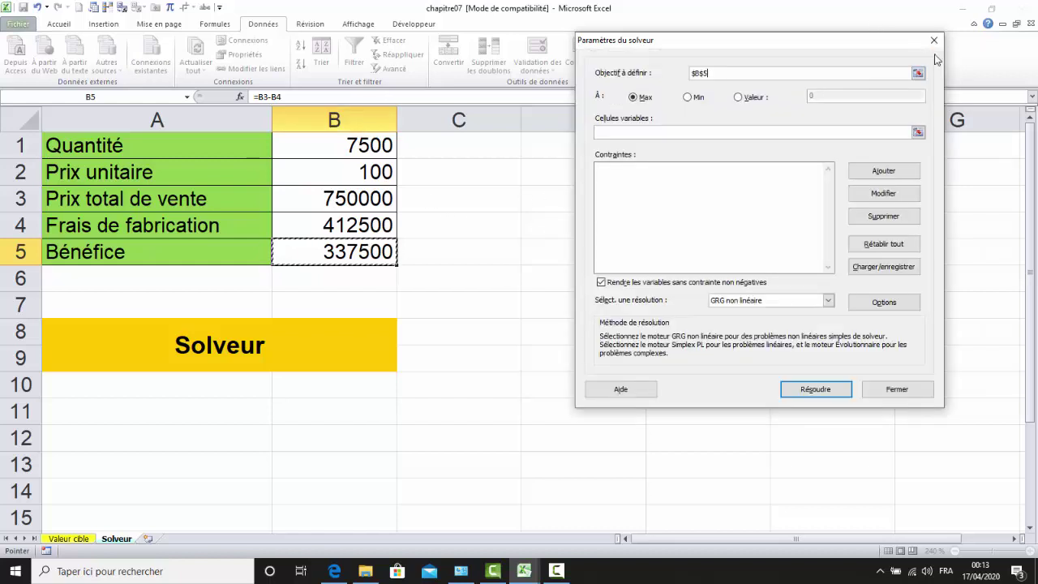
pyautogui.click(689, 97)
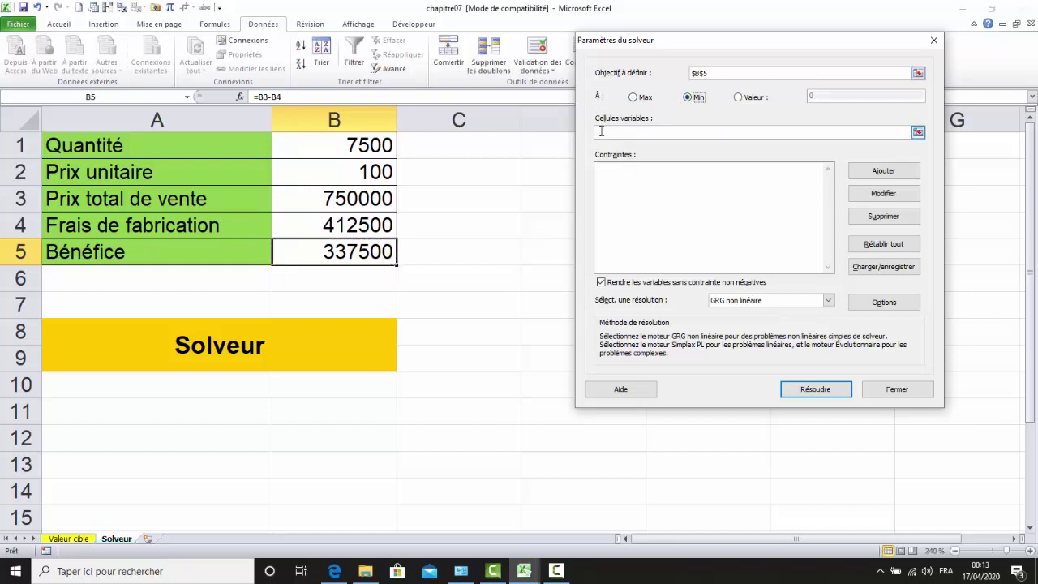
# - Set the Solver's variable cells to the quantity and unit price range B1:B2
pyautogui.click(917, 133)
pyautogui.click(918, 134)
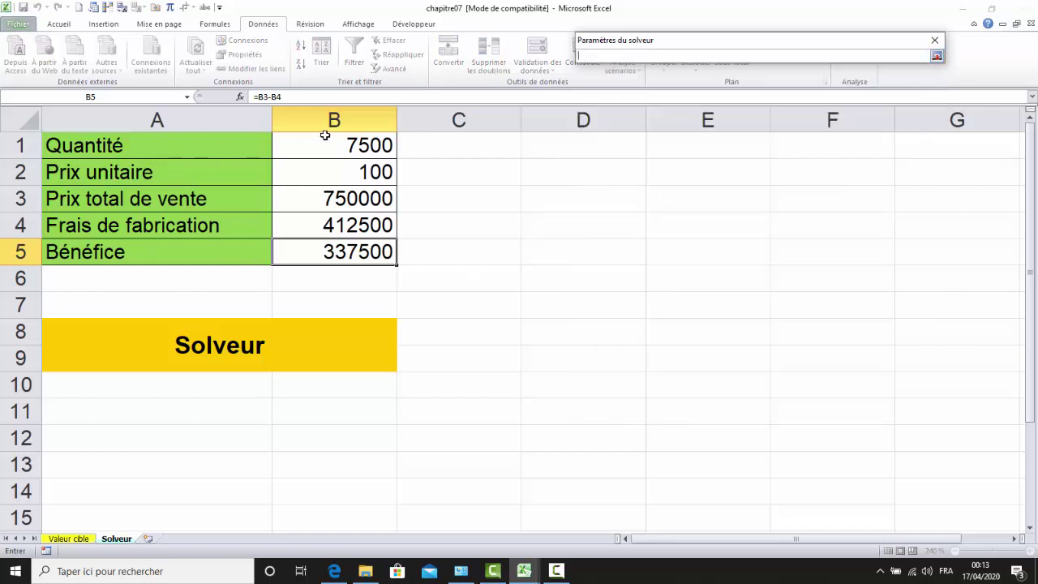
pyautogui.click(349, 145)
pyautogui.moveTo(355, 158); pyautogui.dragTo(357, 168)
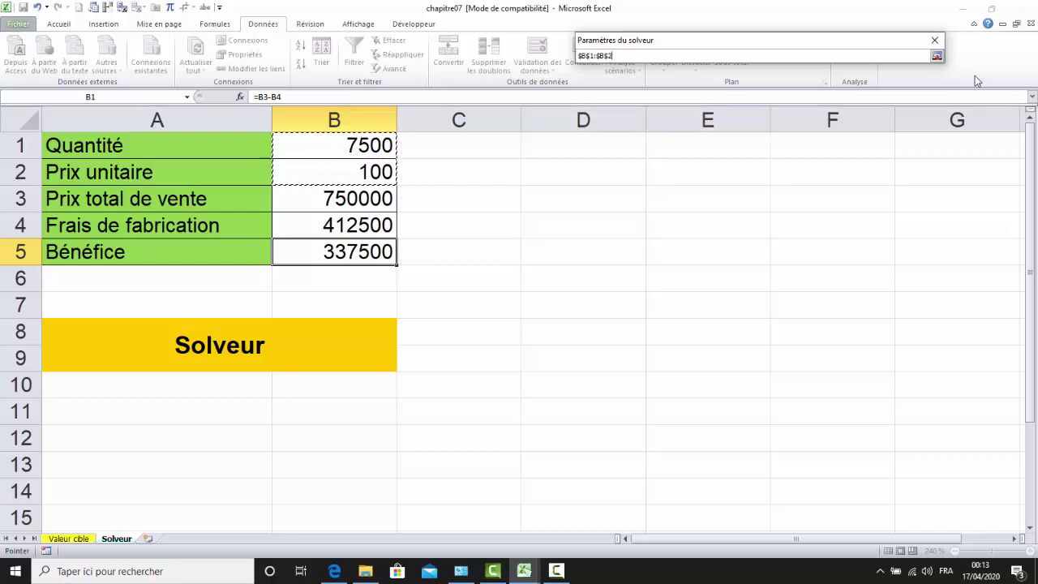
pyautogui.click(936, 56)
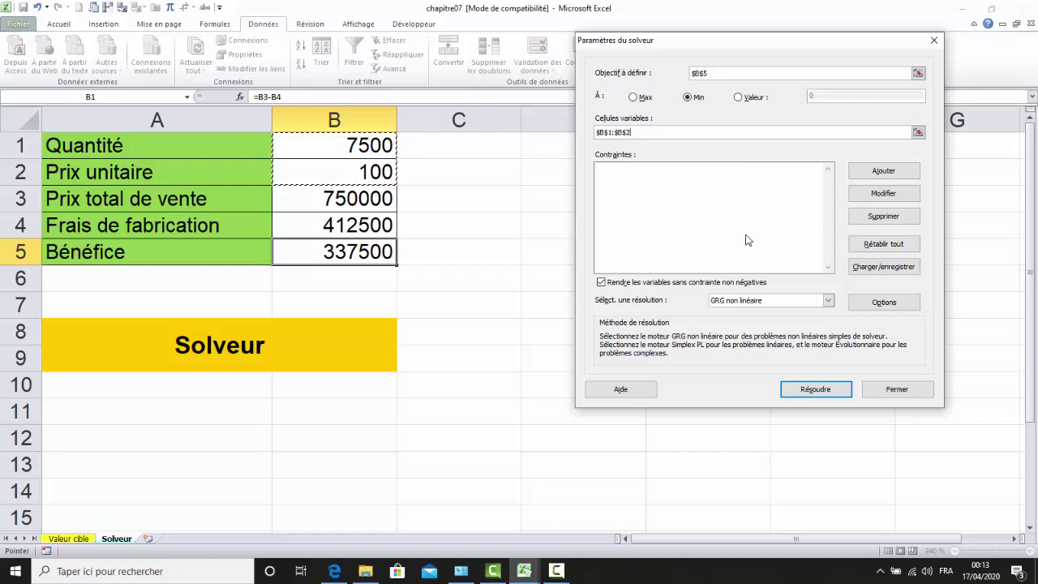
# - Add a Solver constraint limiting the quantity in B1 to <= 9000
pyautogui.click(892, 172)
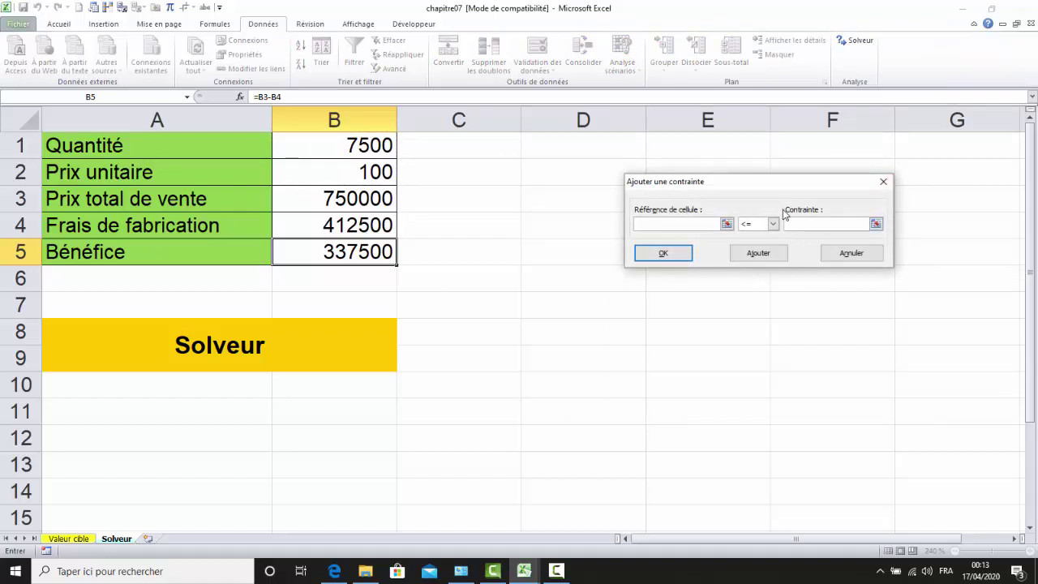
pyautogui.click(726, 224)
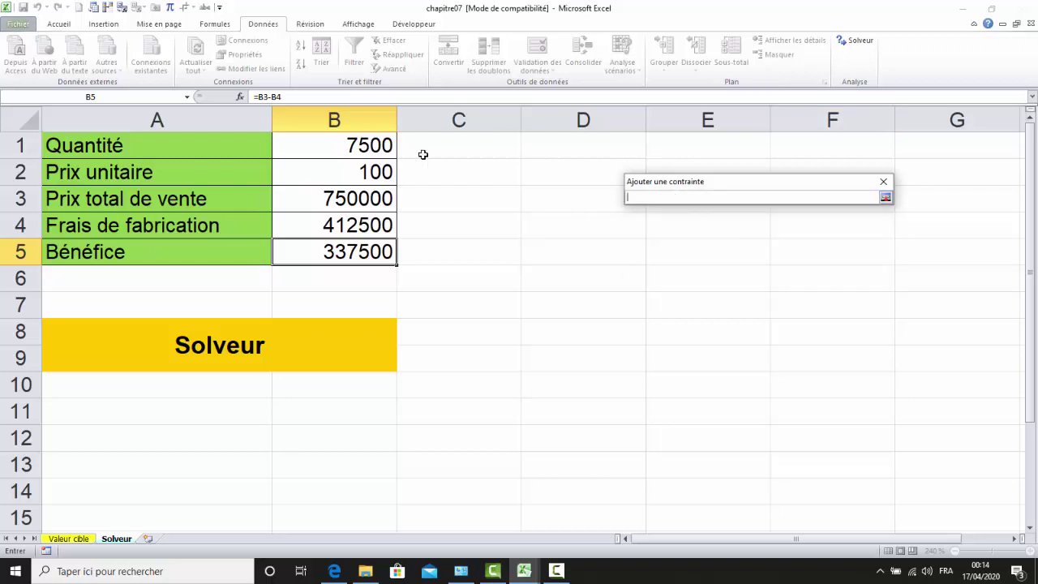
pyautogui.click(380, 147)
pyautogui.click(885, 198)
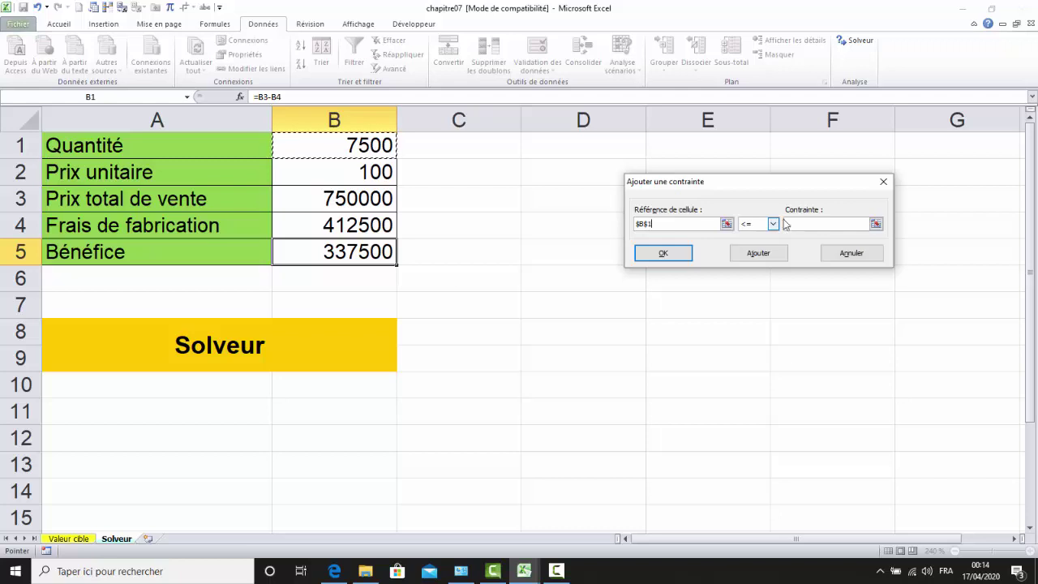
pyautogui.click(836, 223)
pyautogui.click(767, 254)
# - Add a second constraint limiting the unit price in B2 to <= 100
pyautogui.click(727, 225)
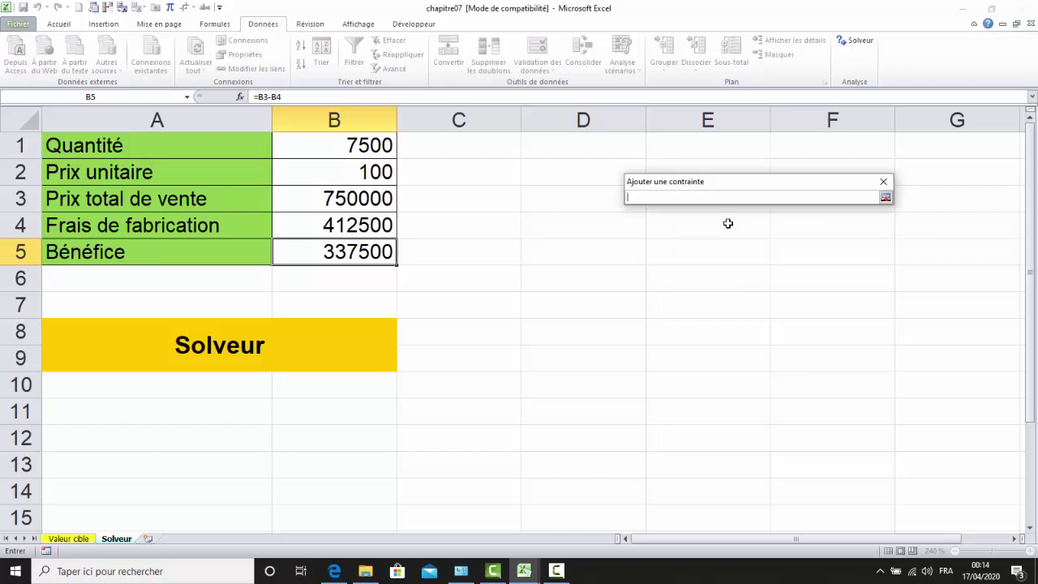
pyautogui.click(376, 172)
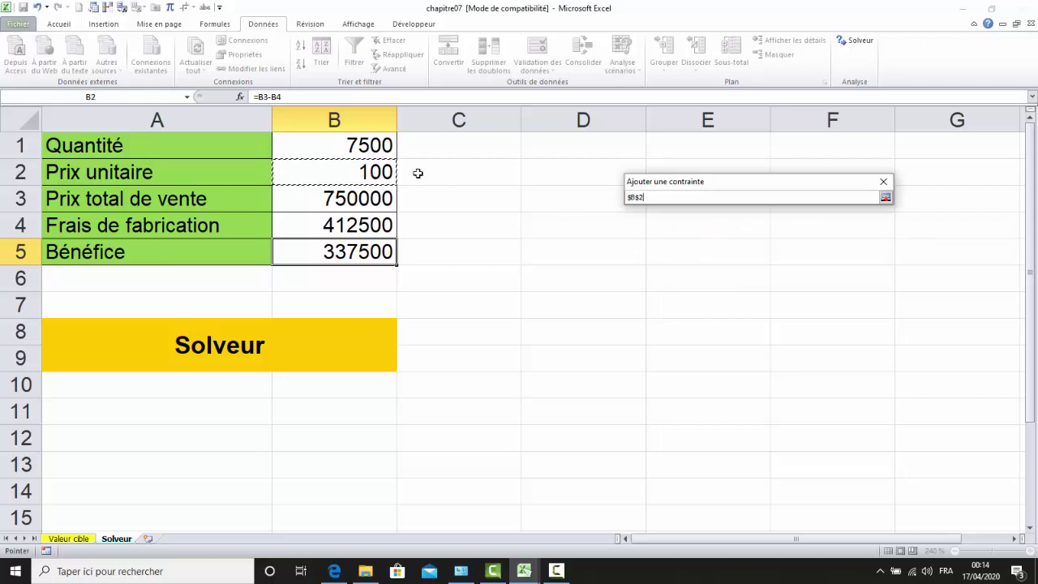
pyautogui.click(885, 197)
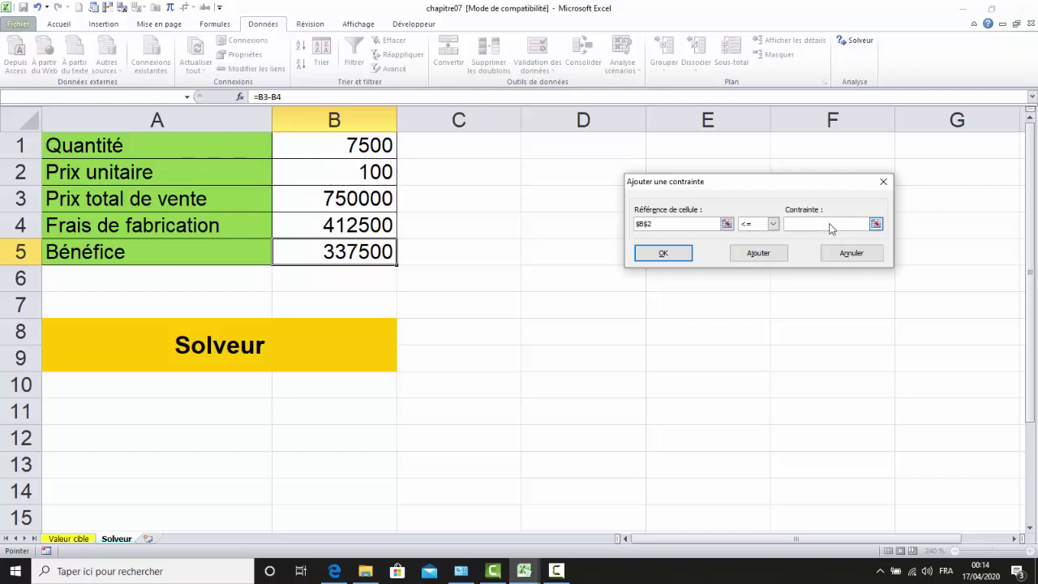
pyautogui.click(830, 224)
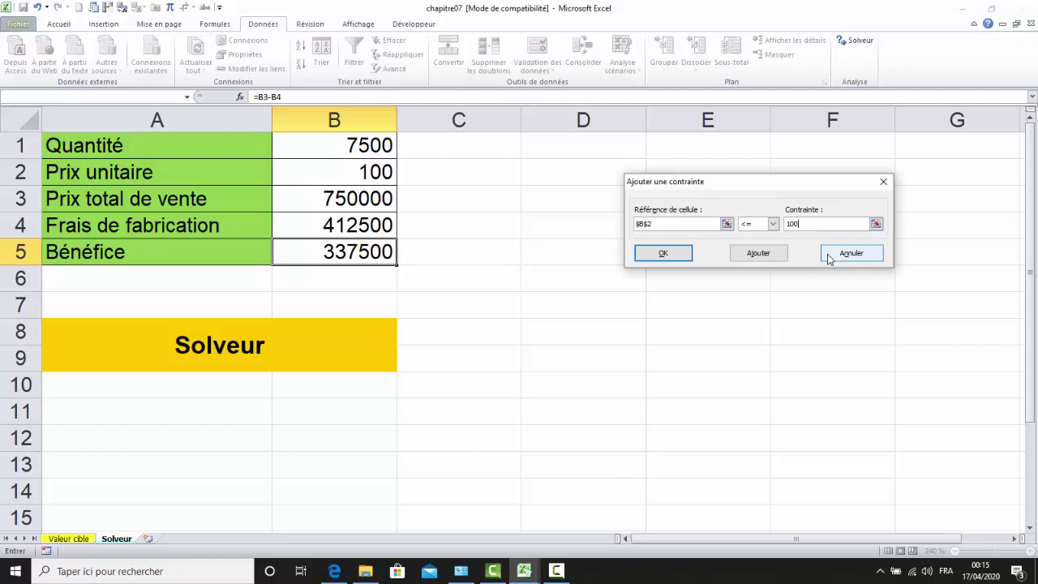
pyautogui.click(758, 258)
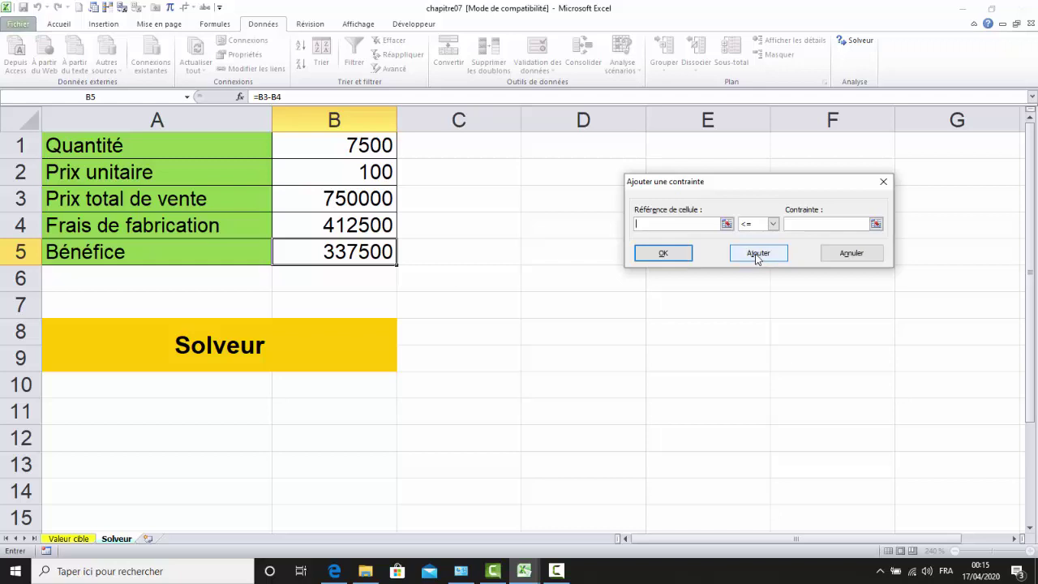
# - Add a last constraint requiring the Bénéfice in B5 to be >= 300000, and return to the Solver parameters
pyautogui.click(727, 224)
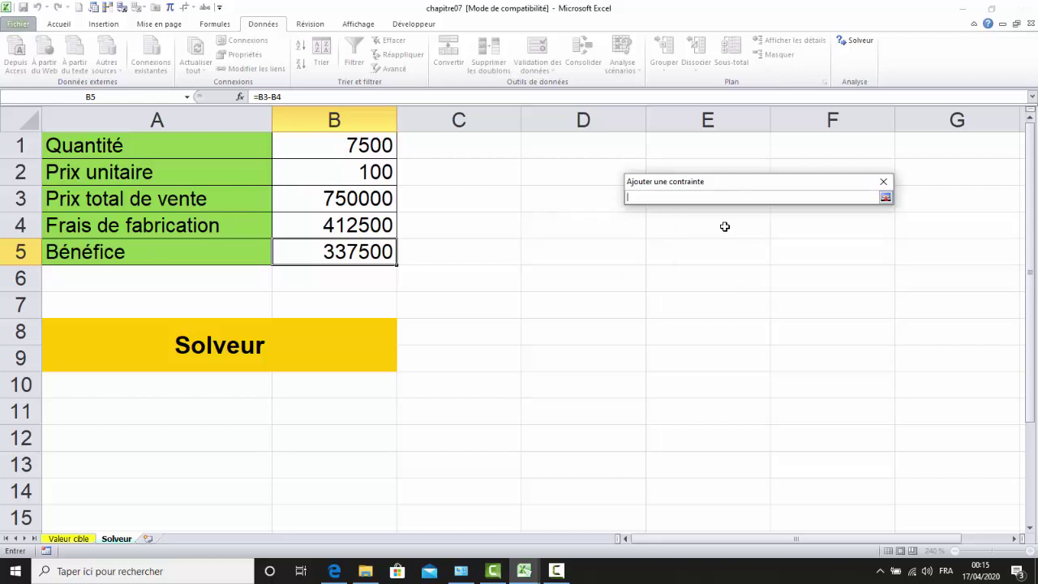
pyautogui.click(358, 255)
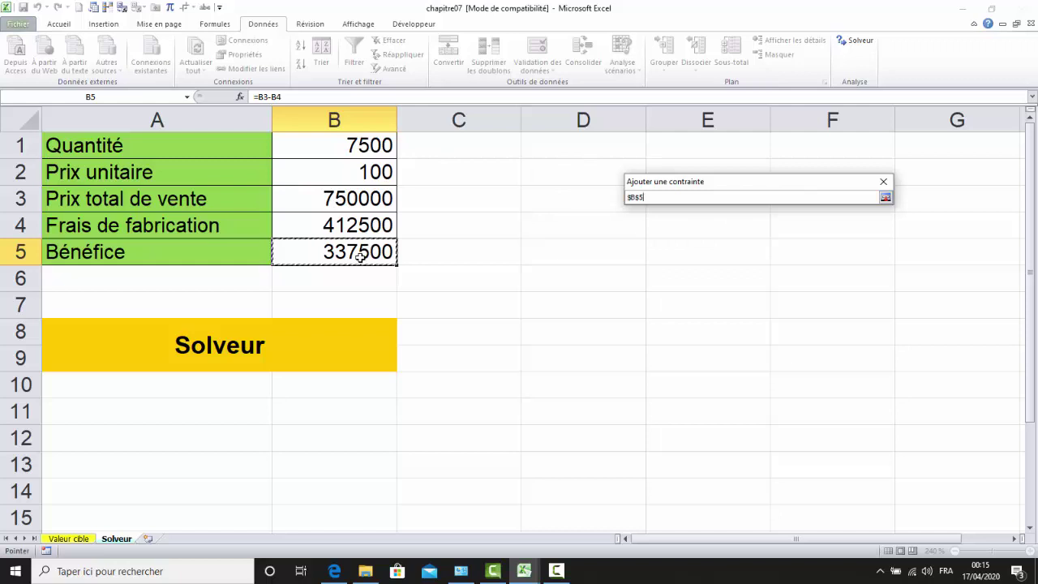
pyautogui.click(886, 198)
pyautogui.click(773, 224)
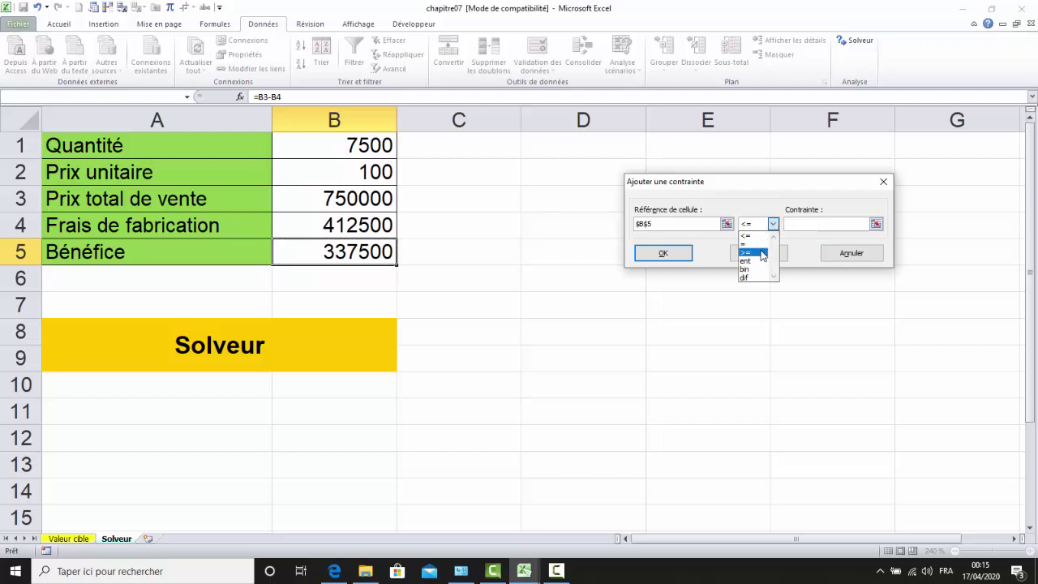
pyautogui.click(762, 256)
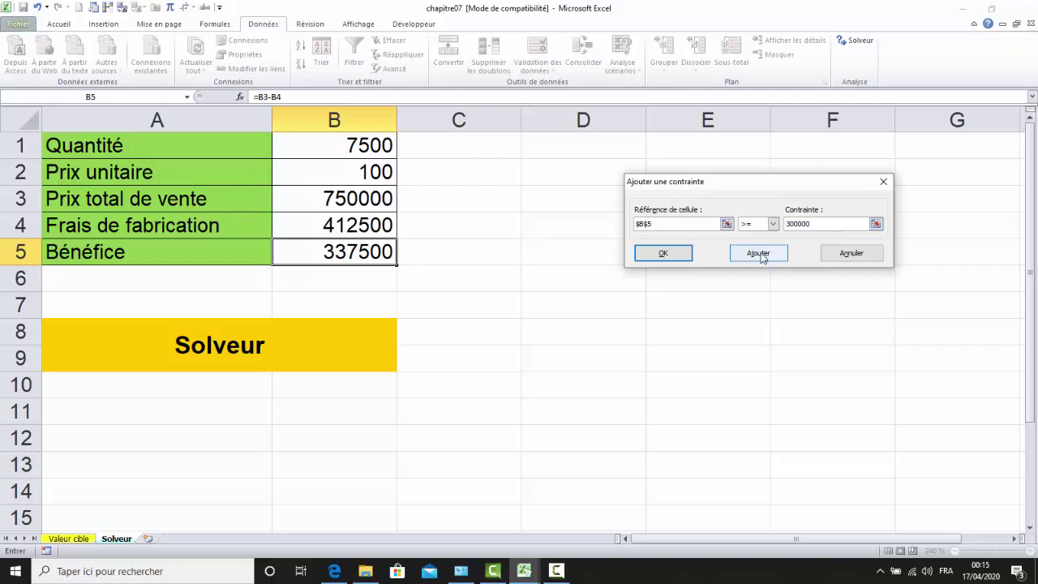
pyautogui.click(681, 255)
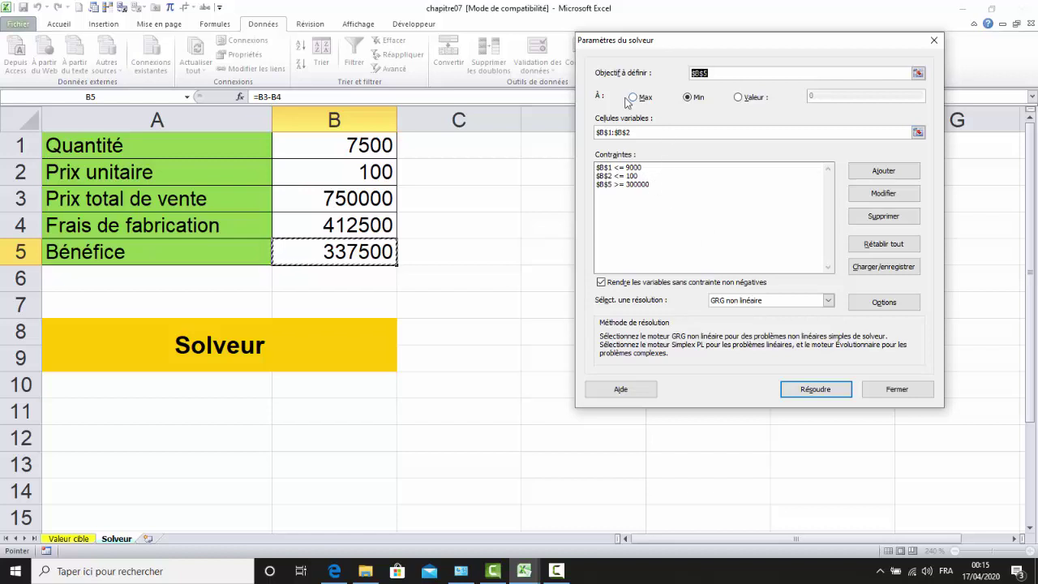
# - Solve the model and keep the Solver solution in the sheet
pyautogui.click(813, 394)
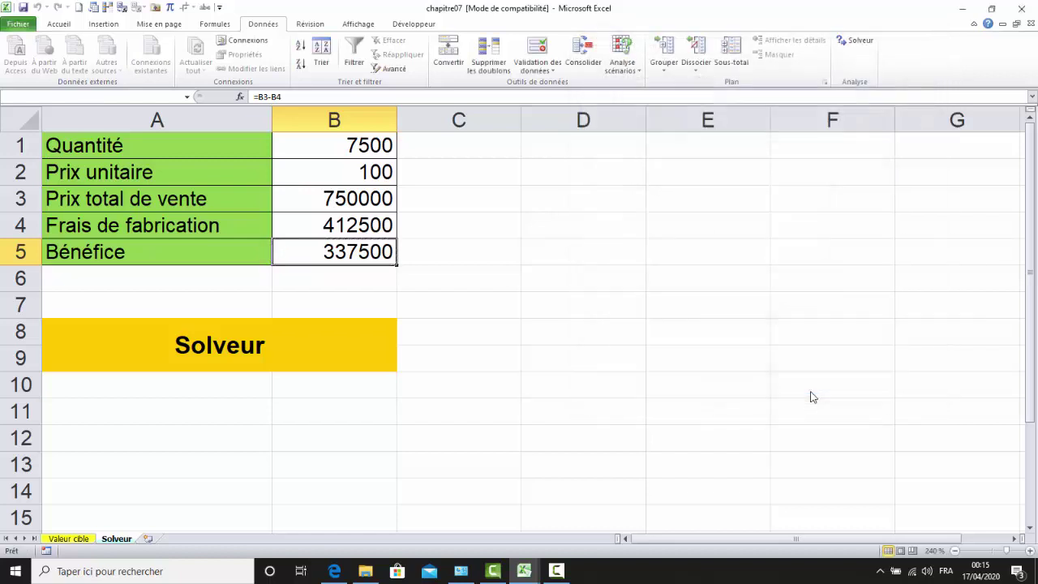
pyautogui.moveTo(593, 180); pyautogui.dragTo(750, 186)
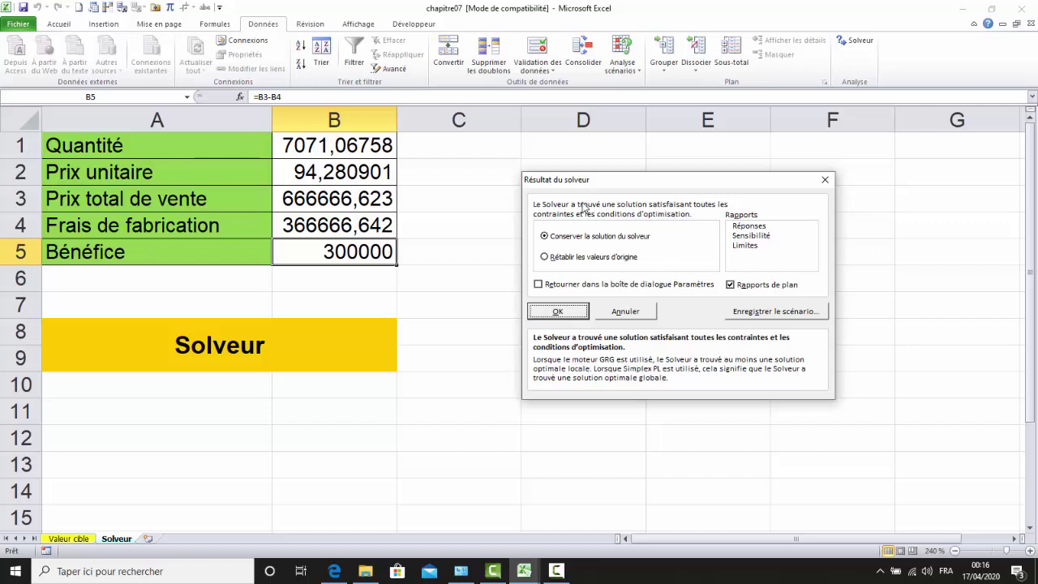
pyautogui.click(558, 313)
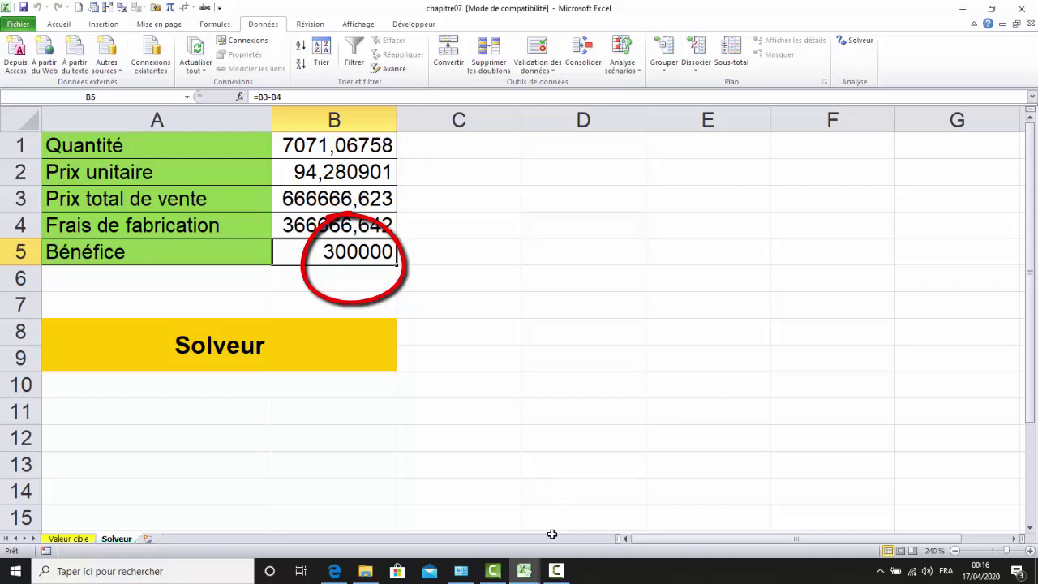
pyautogui.click(557, 571)
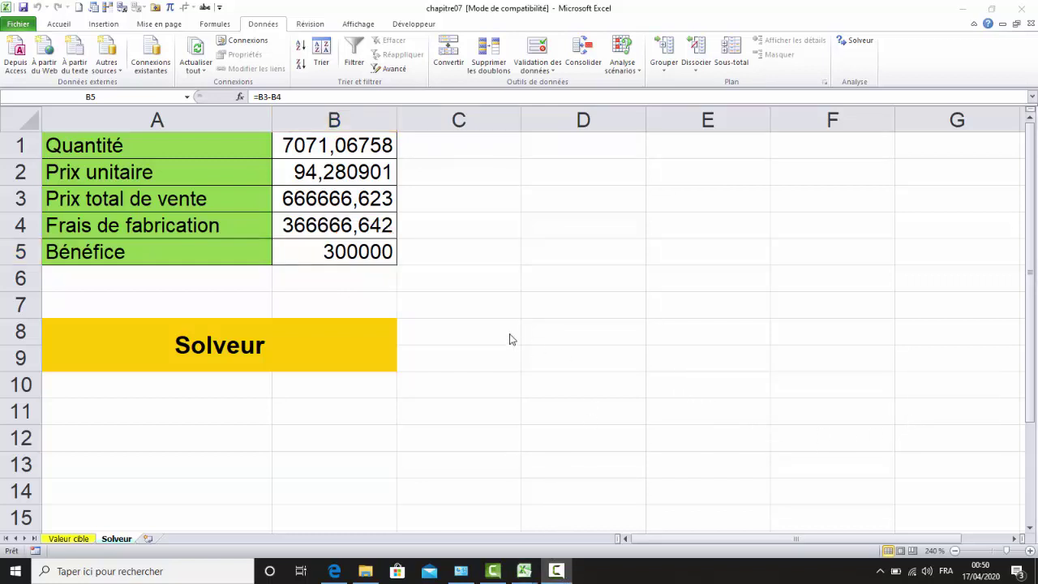